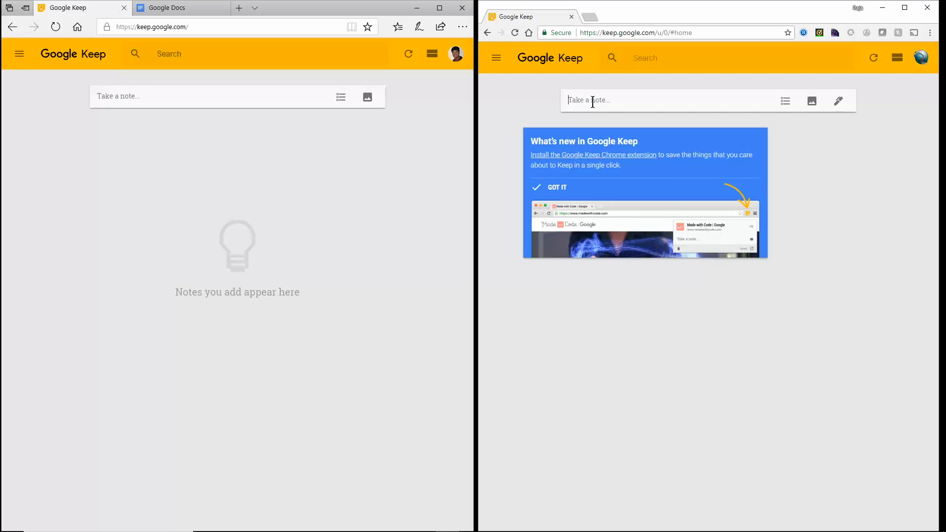
left_click(471, 10)
mouse_move(741, 14)
left_mouse_down()
mouse_move(745, 63)
mouse_move(746, 18)
left_mouse_up()
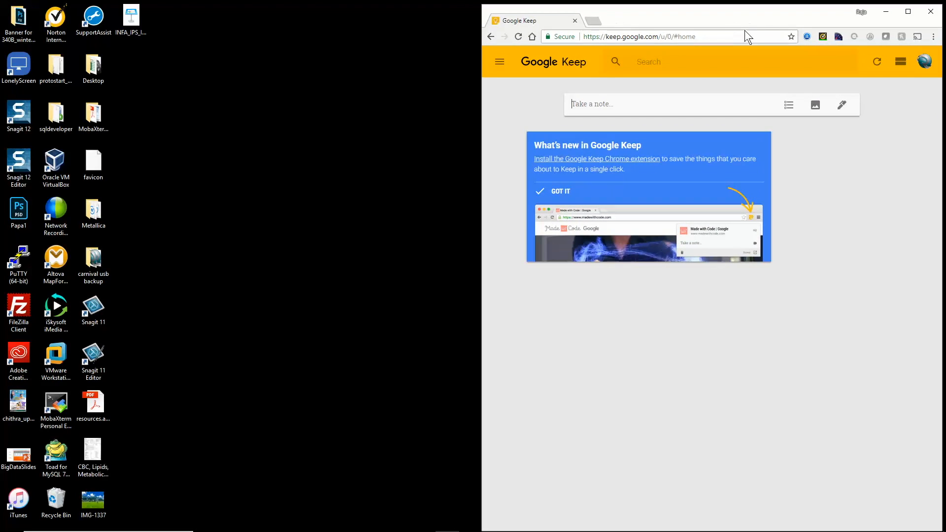
mouse_move(690, 529)
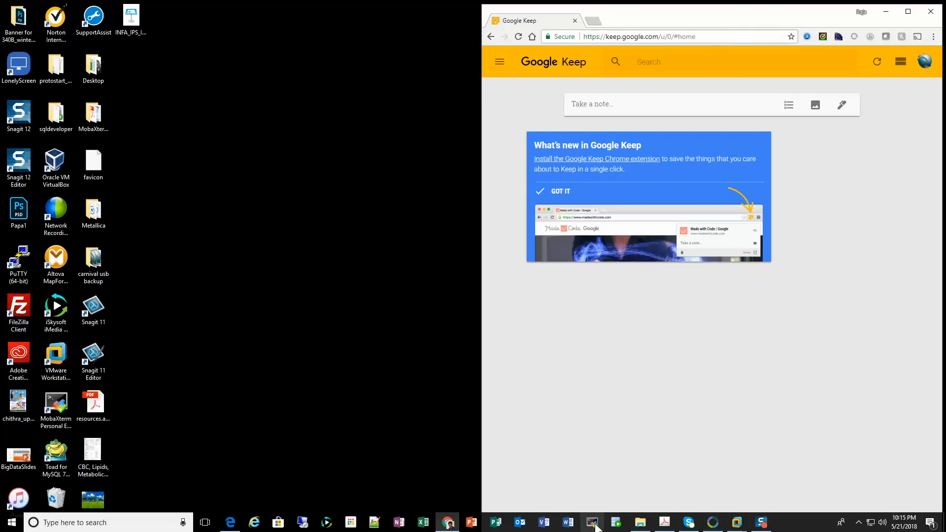
mouse_move(230, 522)
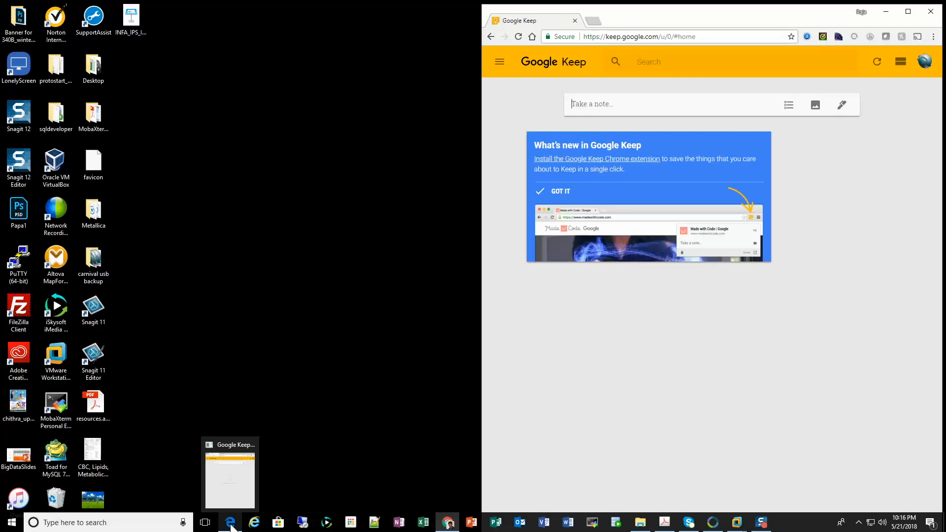
left_click(224, 477)
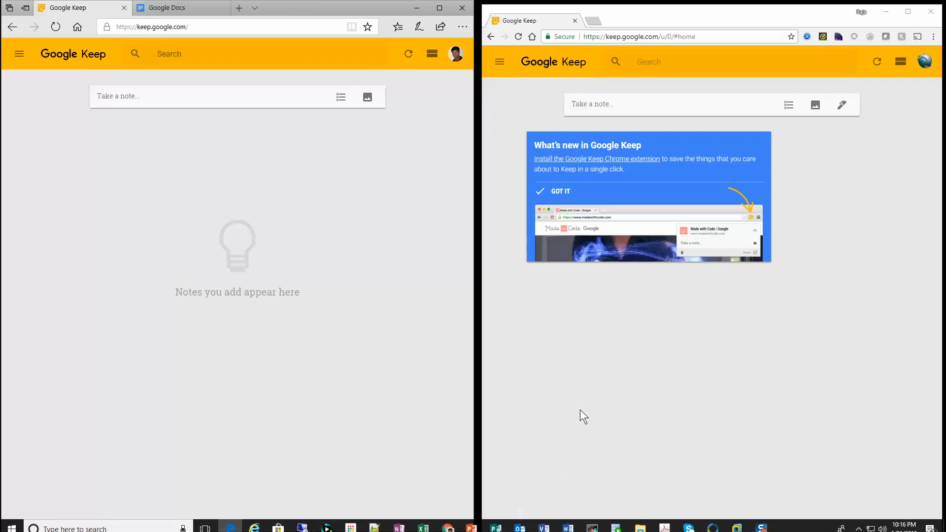
In the Chrome window, create a note titled "My First Note - by Keep" with the lines "Chapter 1" and "- Lesson 1".
left_click(591, 104)
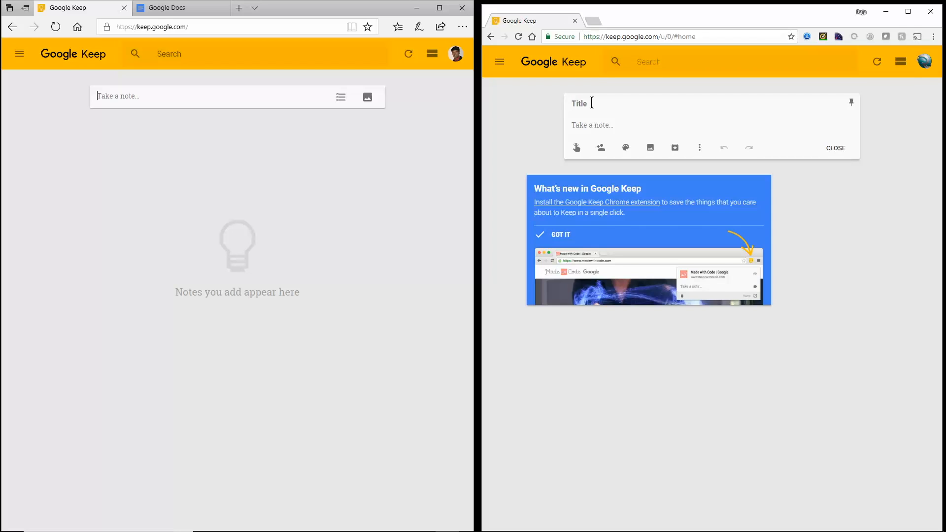
type("My First Note - by Keep")
left_click(599, 126)
type("Chapter 1")
key("Return")
type("- Lesson 1")
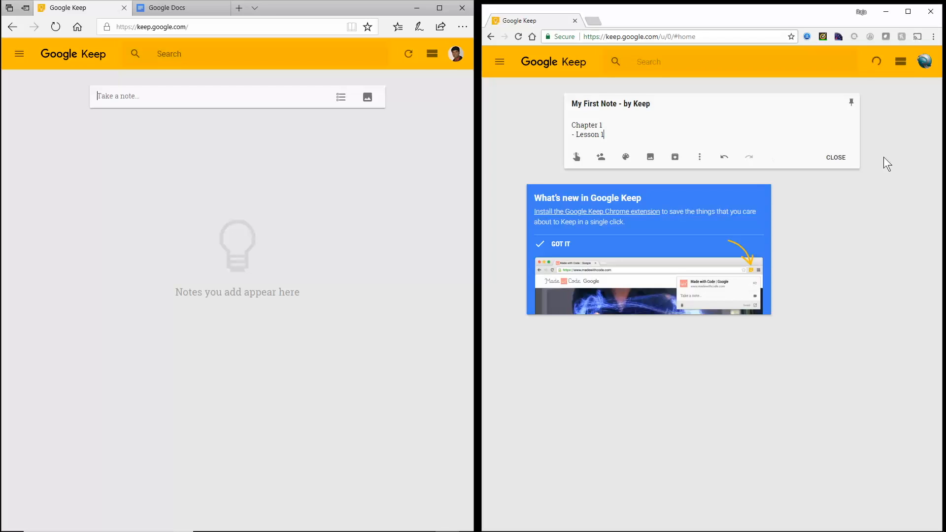
left_click(844, 157)
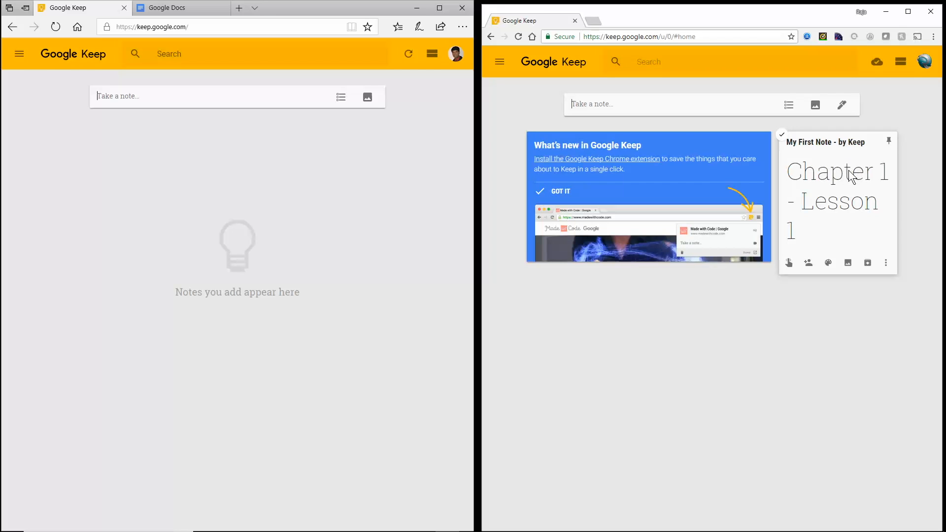
Pin the "My First Note - by Keep" note and try to move its card up beside the announcement.
left_click(848, 170)
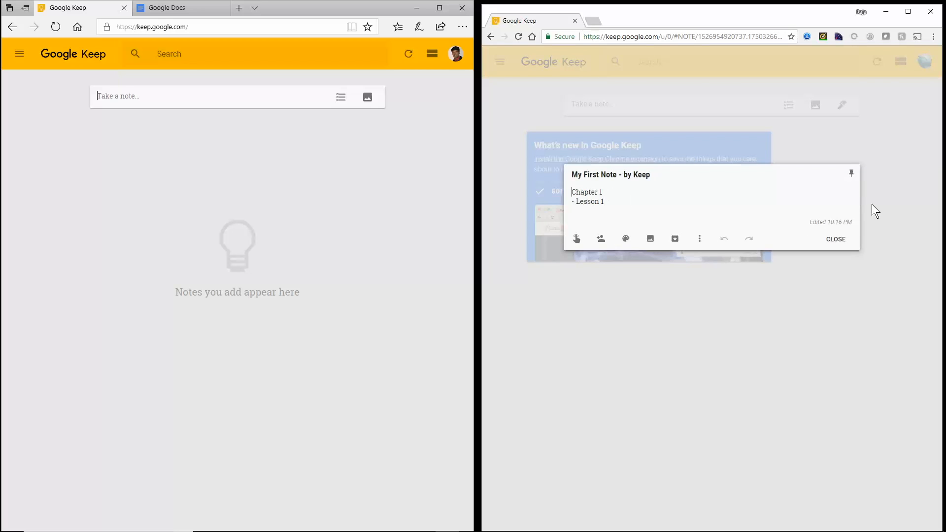
left_click(851, 173)
left_click(835, 239)
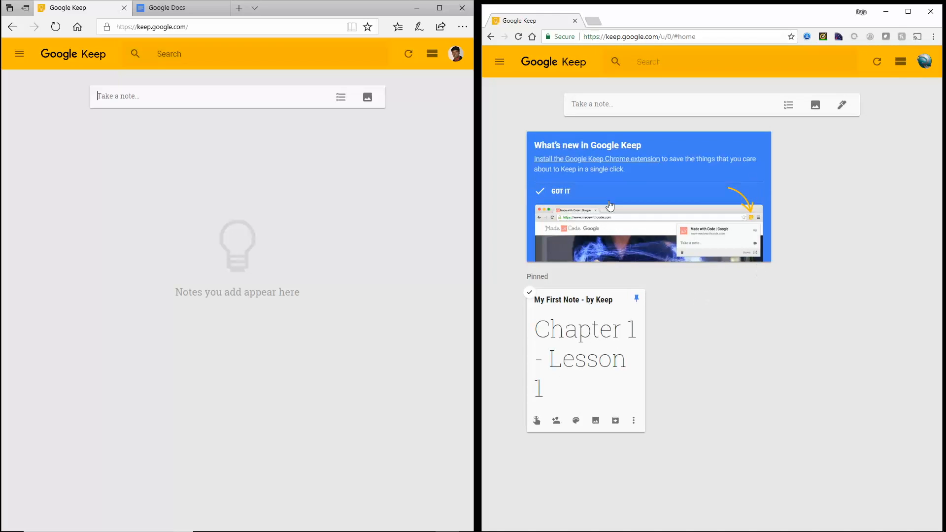
left_click_drag(545, 327, 837, 138)
left_click_drag(619, 312, 555, 325)
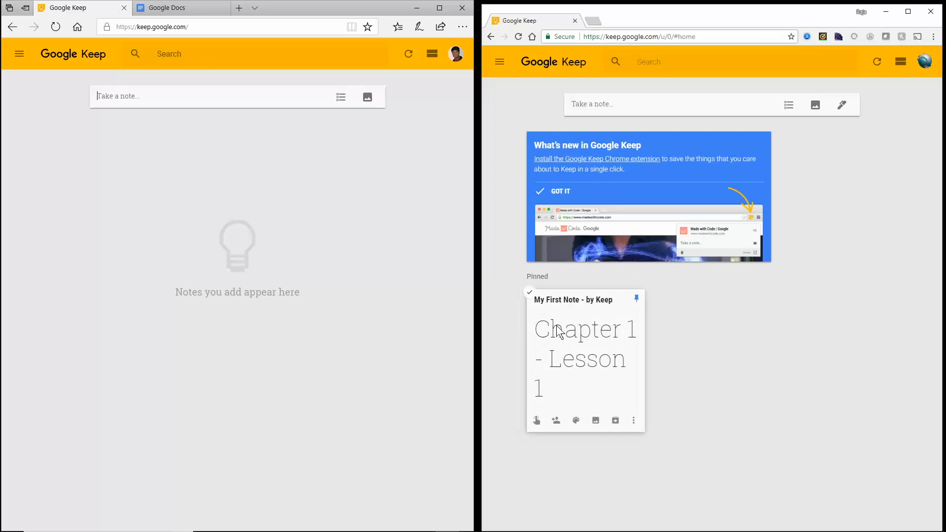
Examine the pinned note's additional actions and its reminder options without choosing any.
left_click(633, 421)
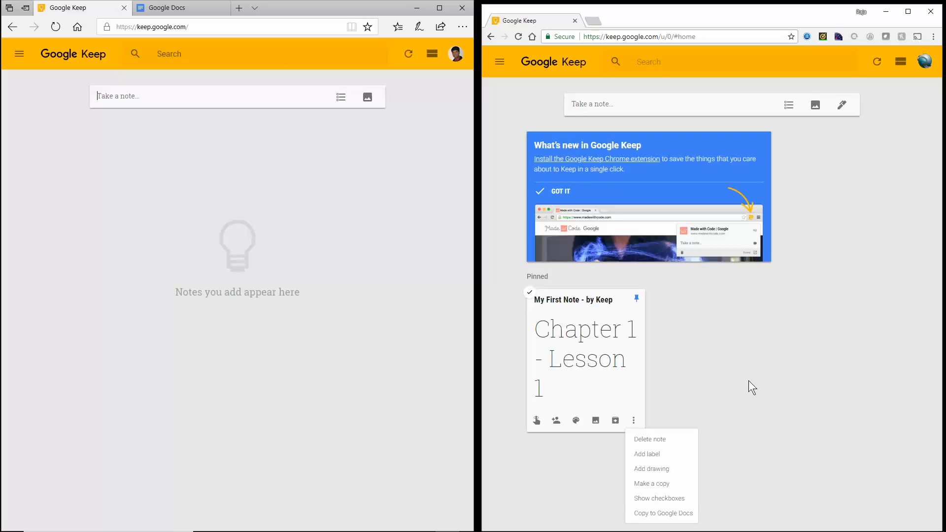
left_click(766, 311)
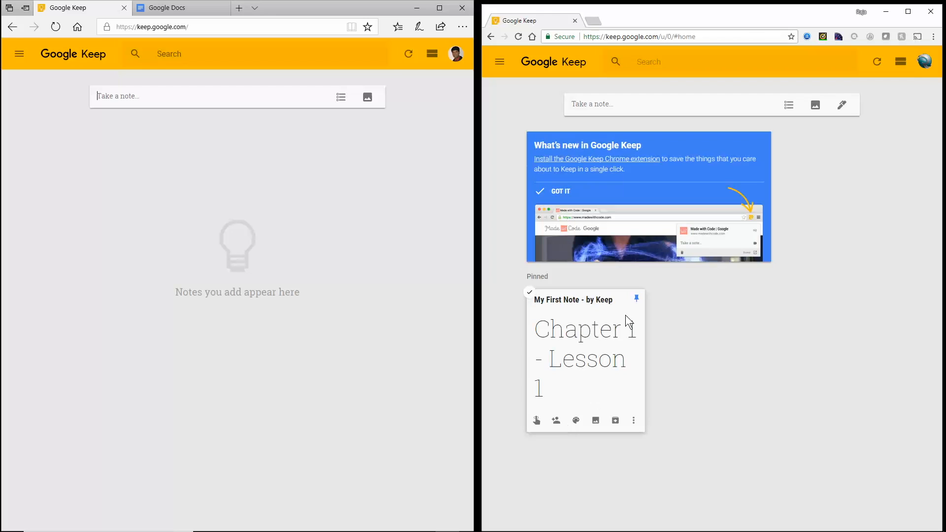
left_click(576, 358)
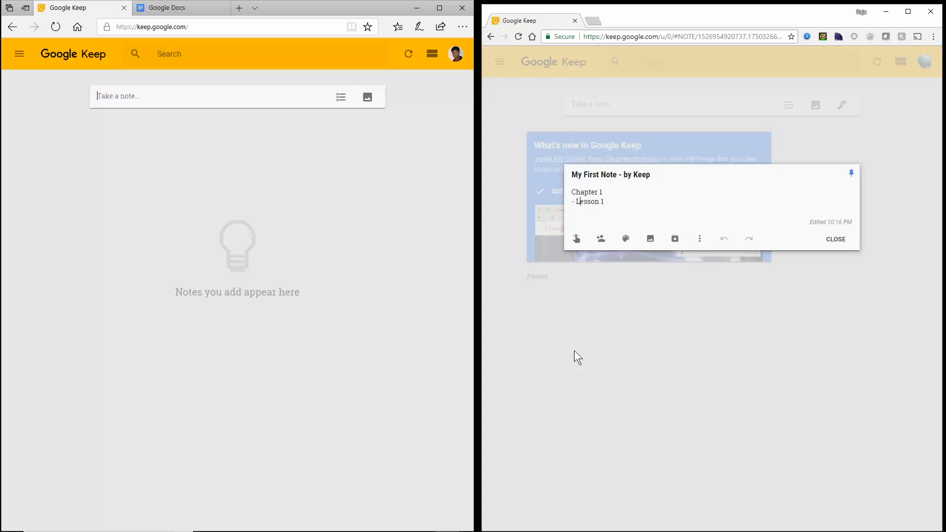
left_click(577, 241)
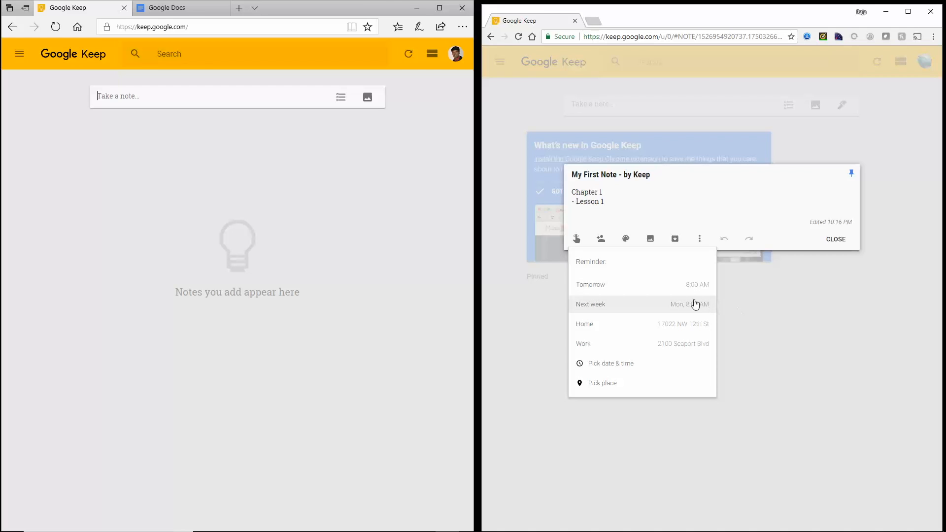
left_click(824, 332)
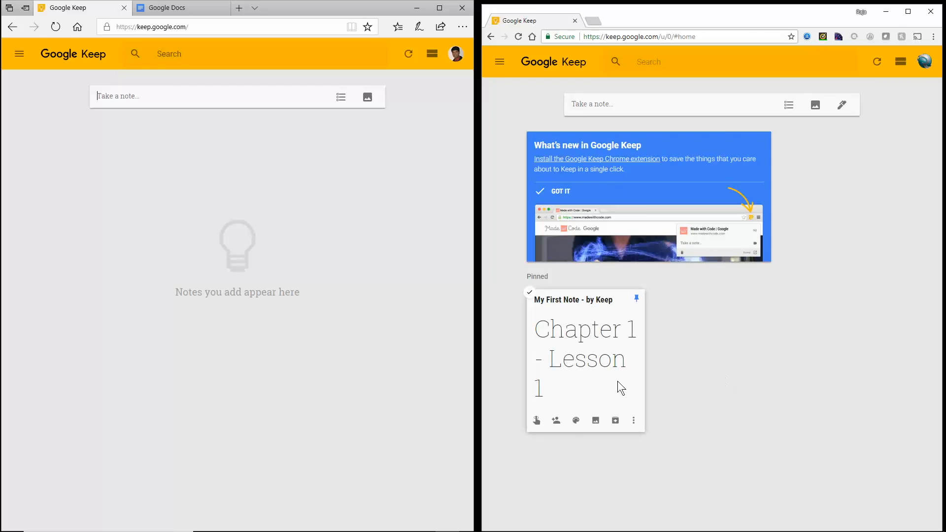
Share the pinned note by entering the collaborator's e-mail, save the collaborators and close the note.
left_click(556, 422)
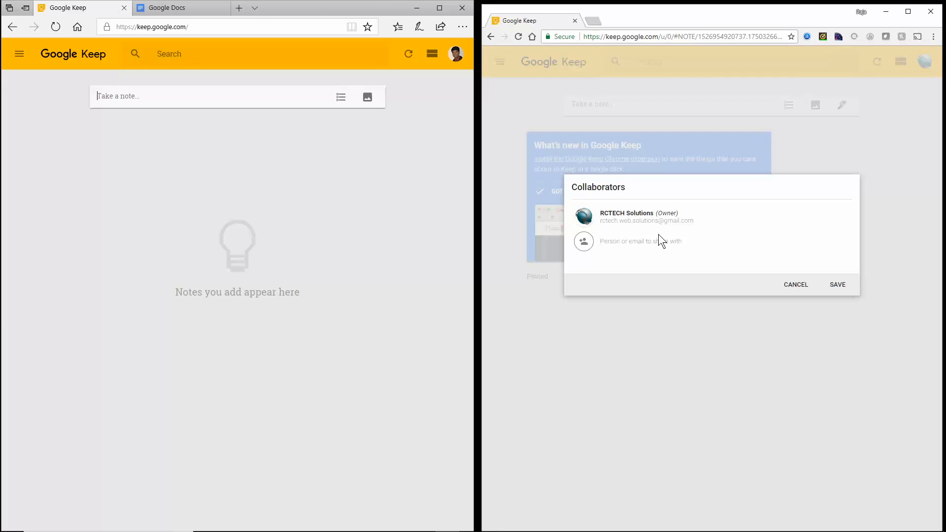
key("ctrl+v")
left_click(837, 284)
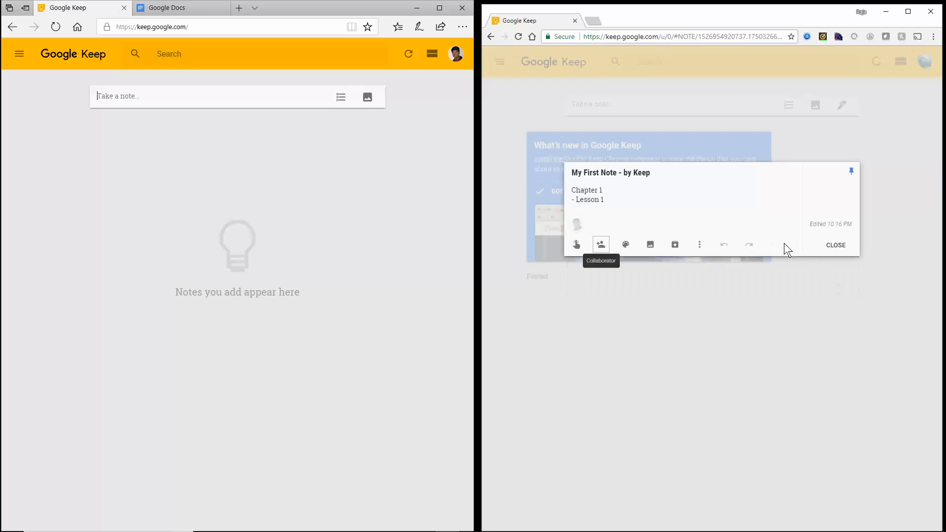
left_click(835, 245)
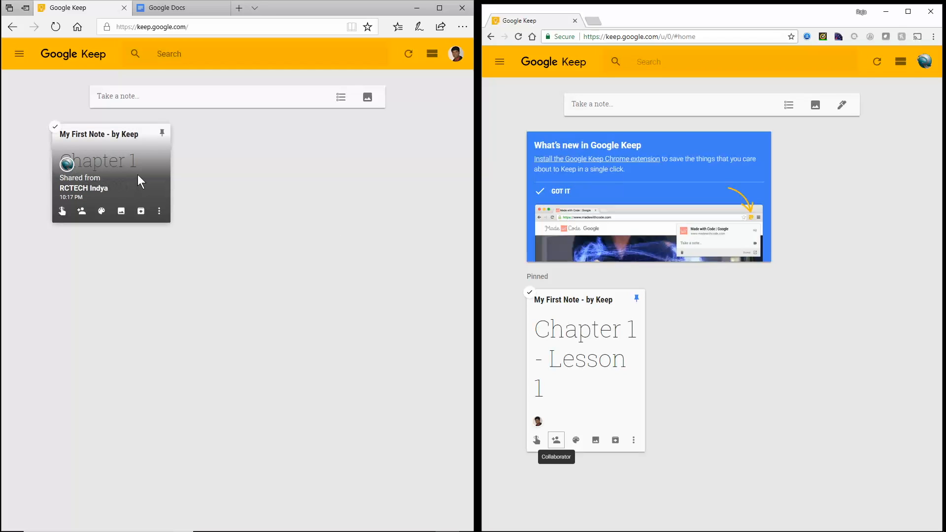
Switch to the collaborator's Edge window, open the shared note and append the lines "Chapter 2" and "- Lesson".
left_click(127, 166)
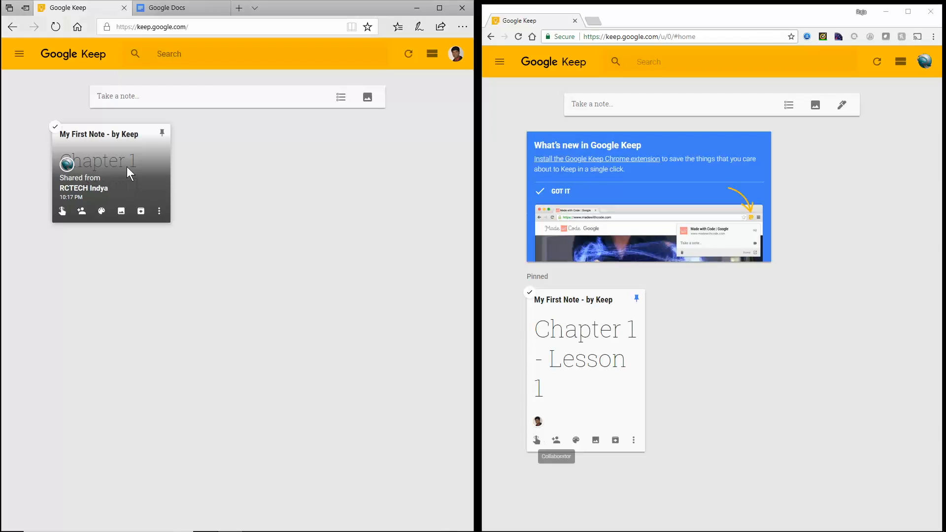
key("Return")
type("Chapter 2")
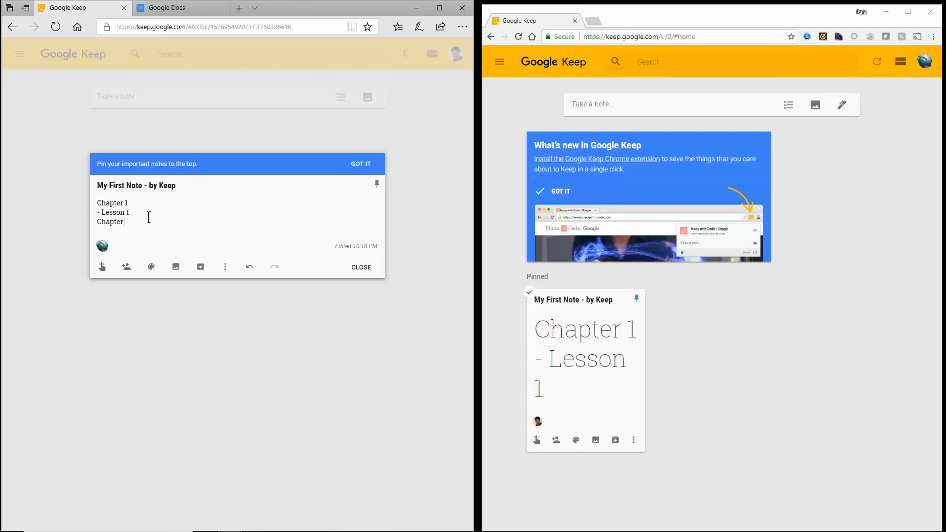
key("Return")
type("- Lesson")
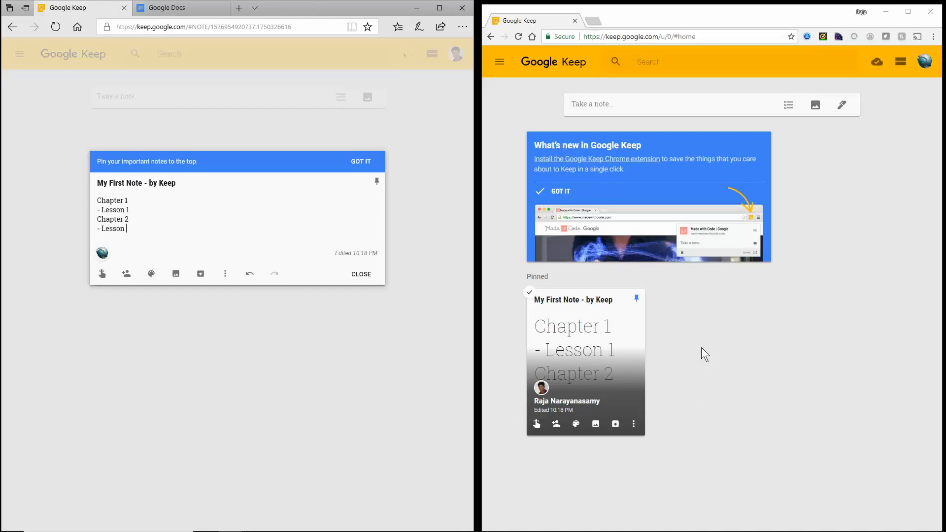
With the note open in both windows, finish "- Lesson 2" in Edge, add "- Lesson 3" and "- Lesson 4", and close both copies.
left_click(586, 344)
left_click(138, 232)
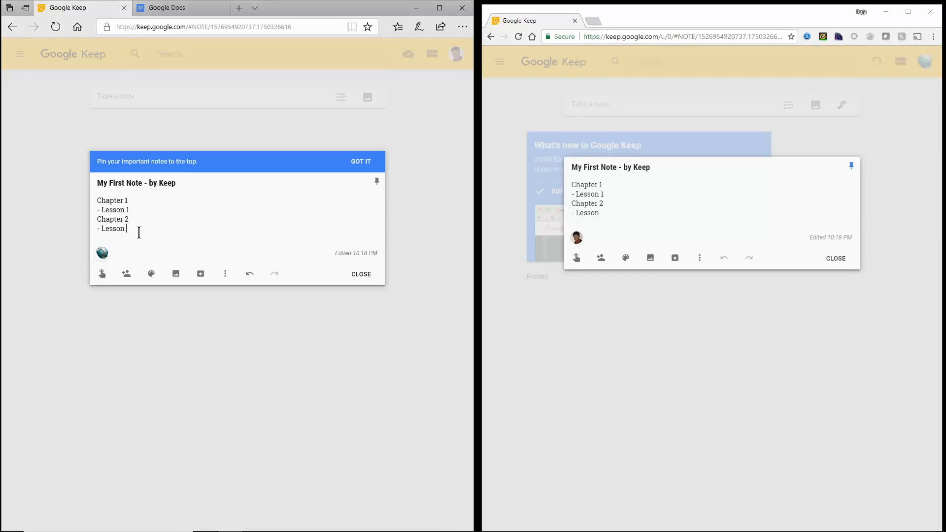
type("2")
key("Return")
type("-")
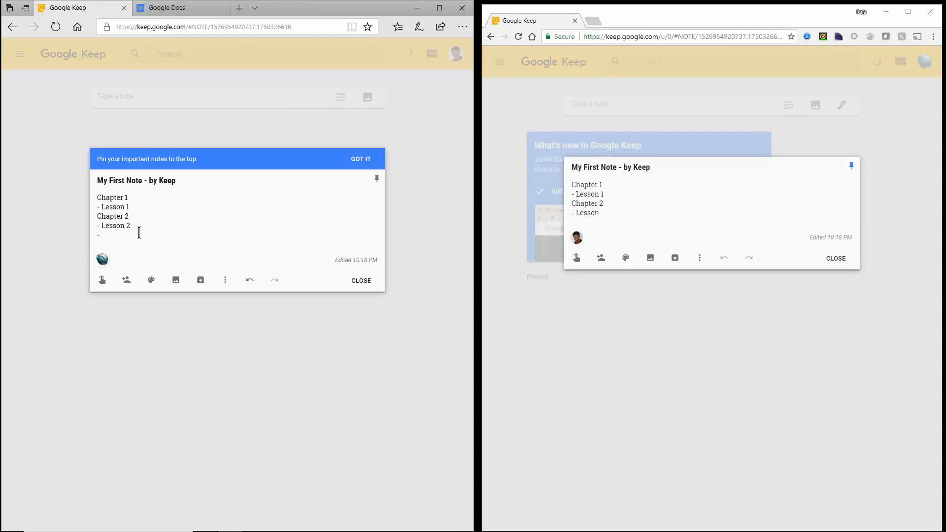
type(" Lesson 3")
key("Return")
type("- Lesson 4")
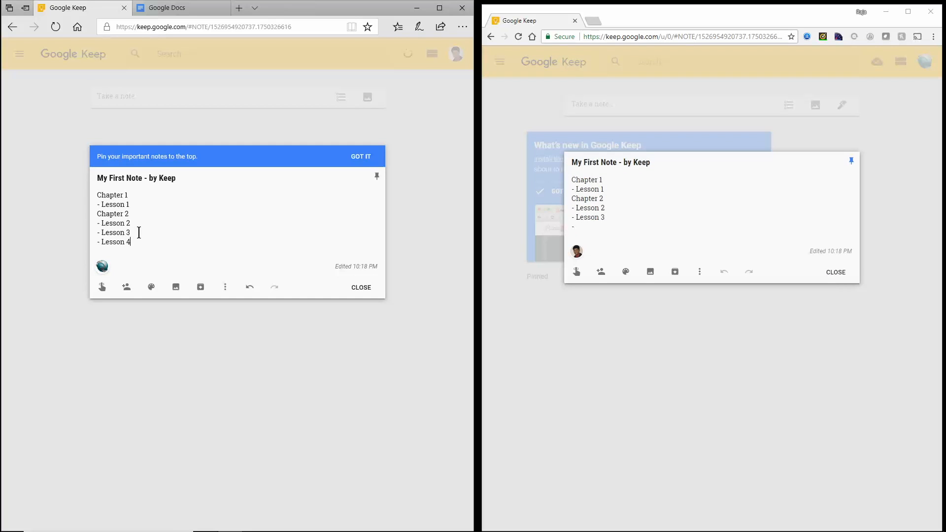
left_click(362, 287)
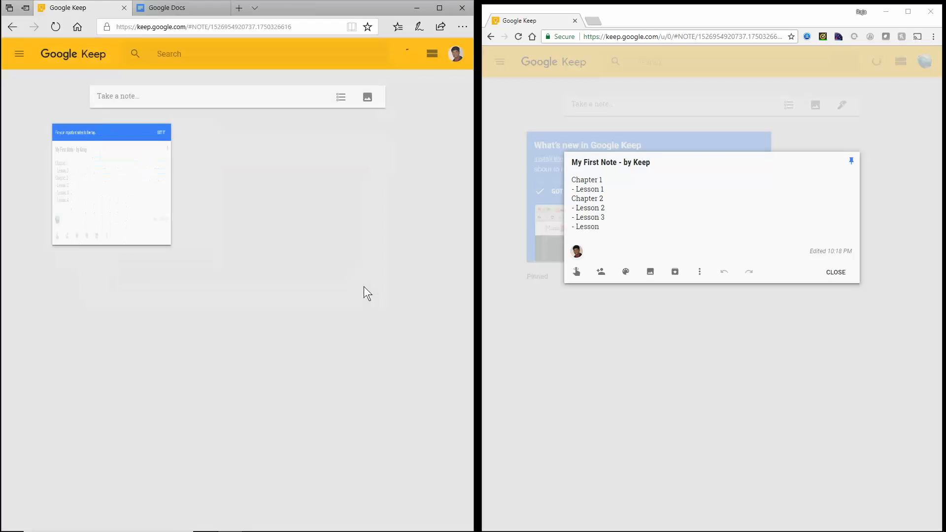
left_click(834, 274)
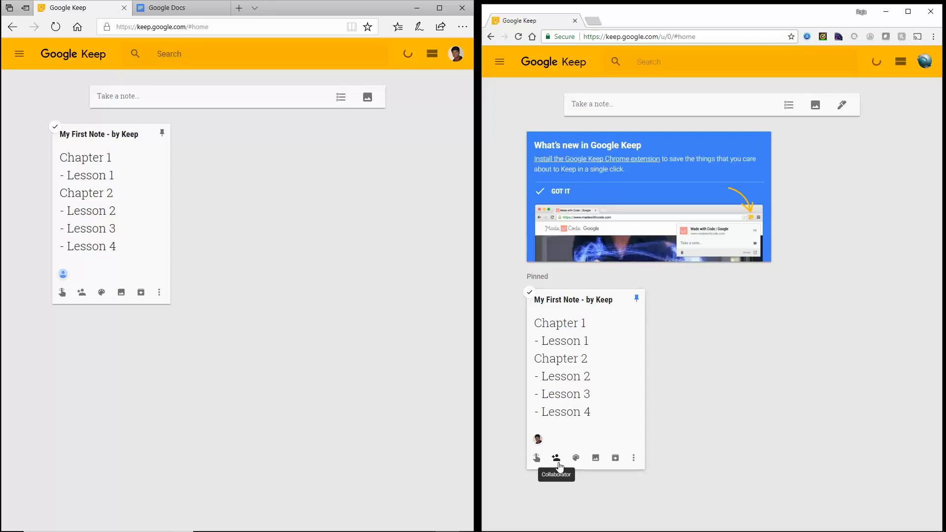
In the Chrome window, change the note's color to red and add the Buddha quote picture to it.
mouse_move(576, 459)
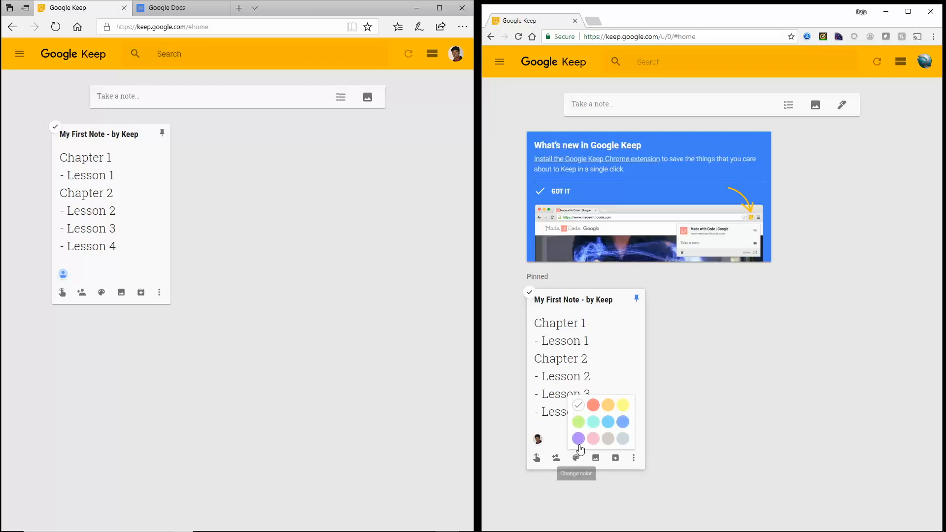
left_click(593, 406)
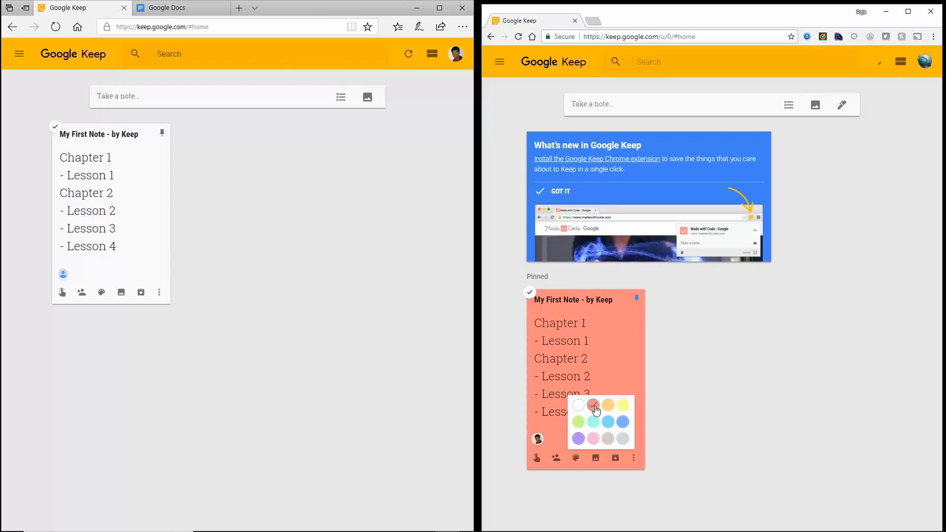
left_click(597, 459)
double_click(317, 82)
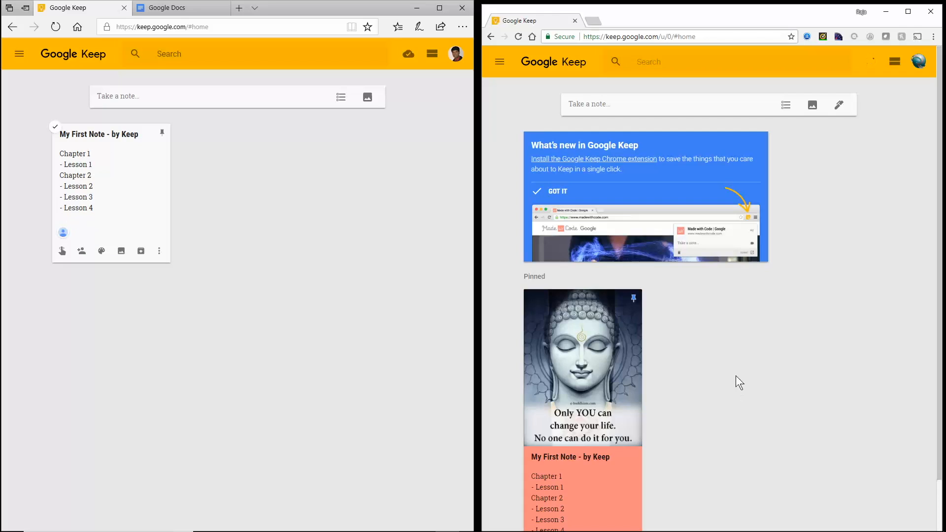
Unpin the red note, pin it again and try to move its card beside the announcement.
scroll(735, 375, "down", 1)
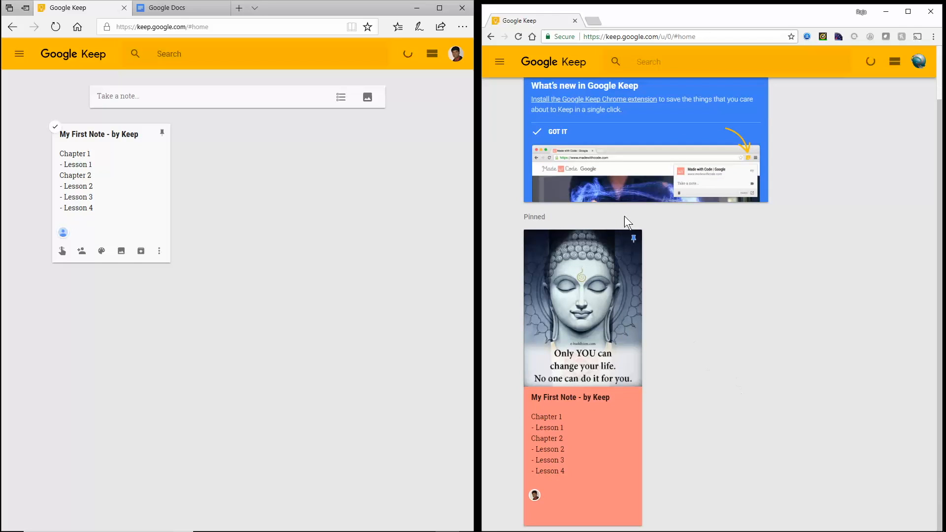
left_click(633, 238)
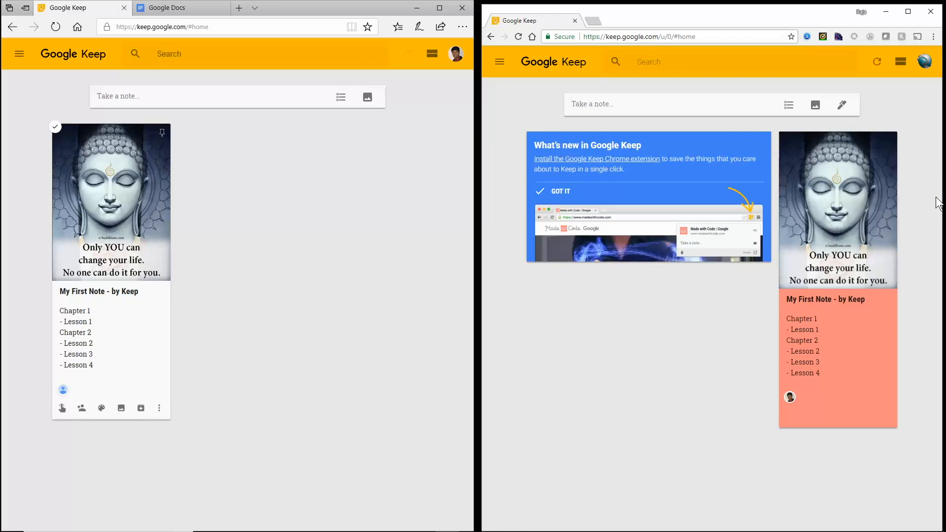
left_click(889, 141)
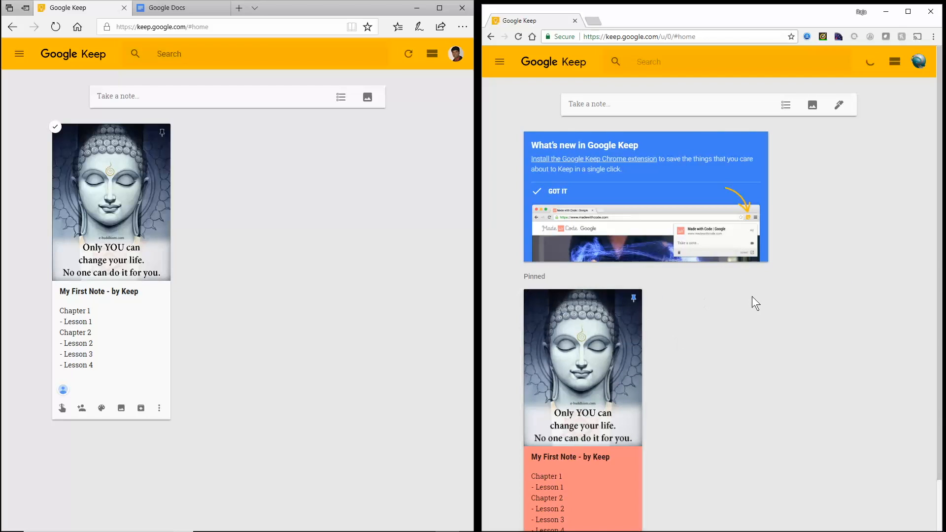
left_click_drag(590, 359, 853, 213)
Remove the added collaborator from the pinned red note and save the collaborator list.
scroll(720, 378, "down", 1)
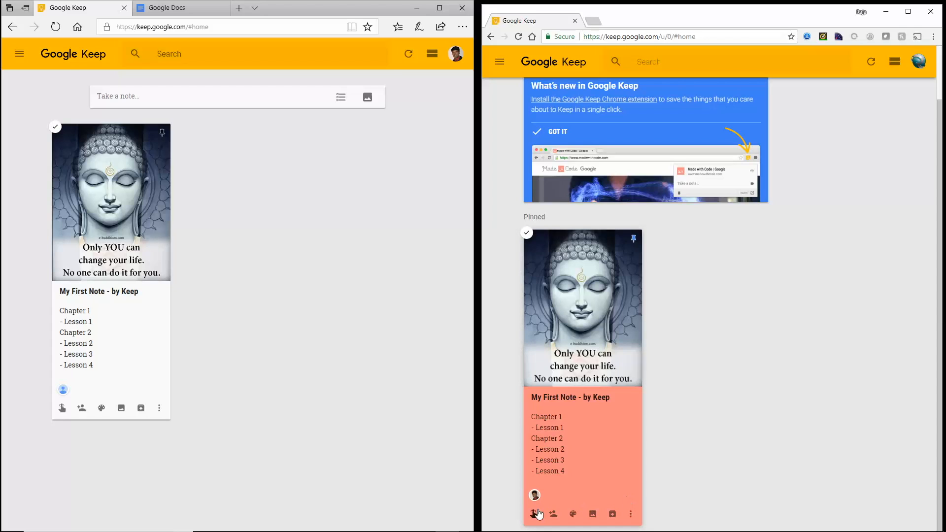
left_click(535, 495)
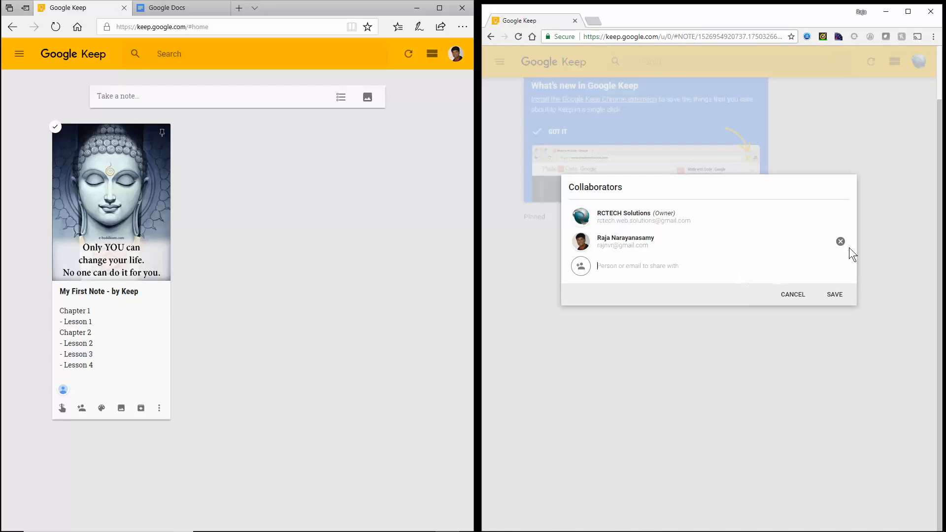
left_click(840, 241)
left_click(835, 284)
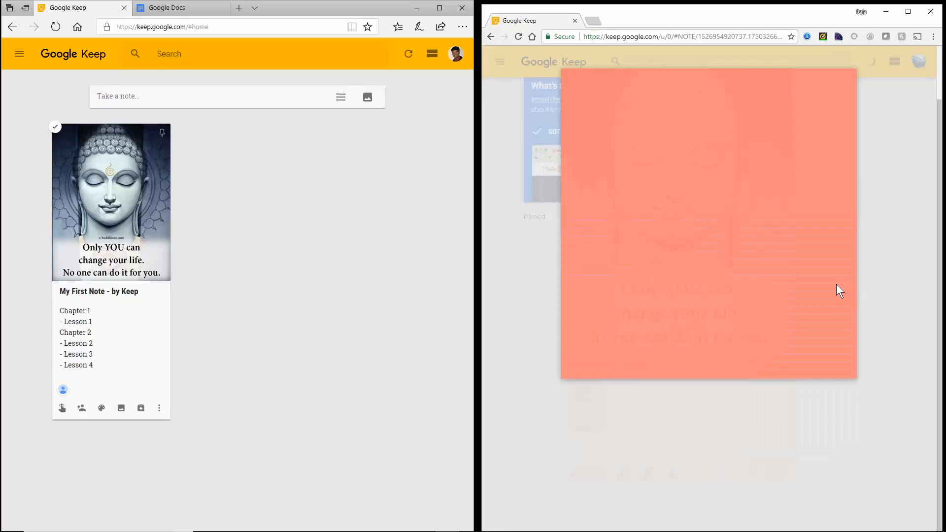
Close the red note in Chrome, reopen it to view its picture, and close it again.
left_click(830, 479)
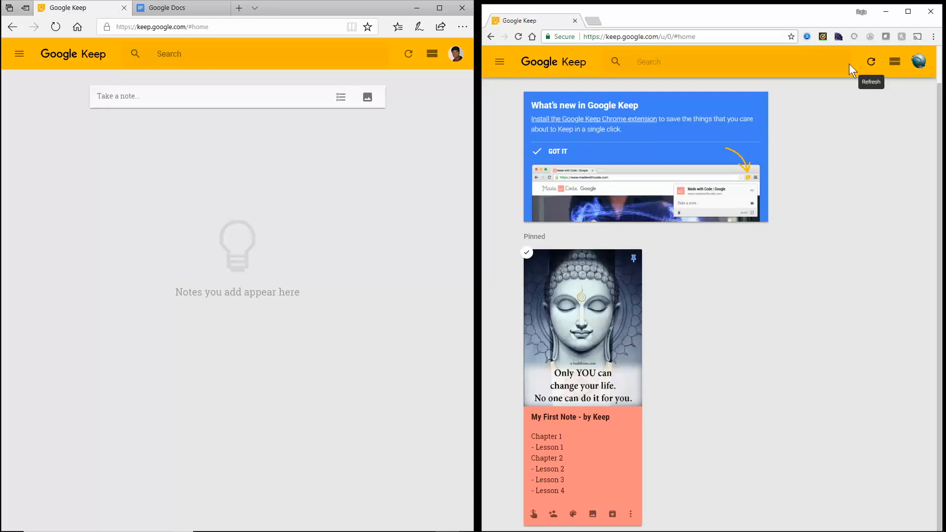
left_click(586, 355)
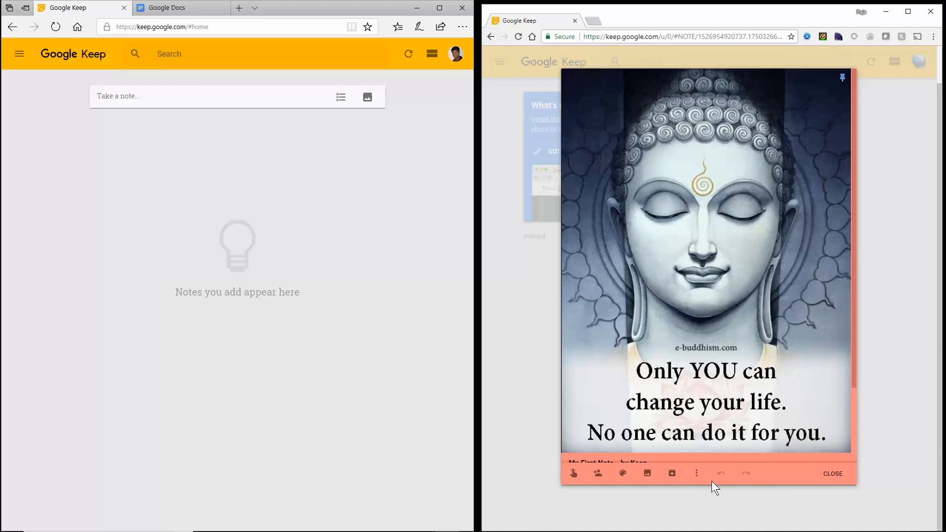
left_click(832, 473)
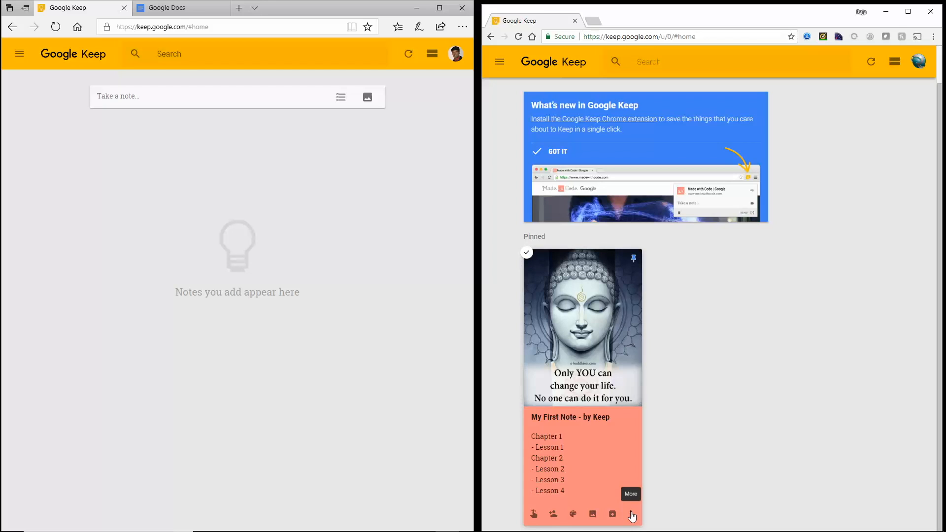
Reopen the red note and start a new line with "-" below "- Lesson 4".
left_click(571, 465)
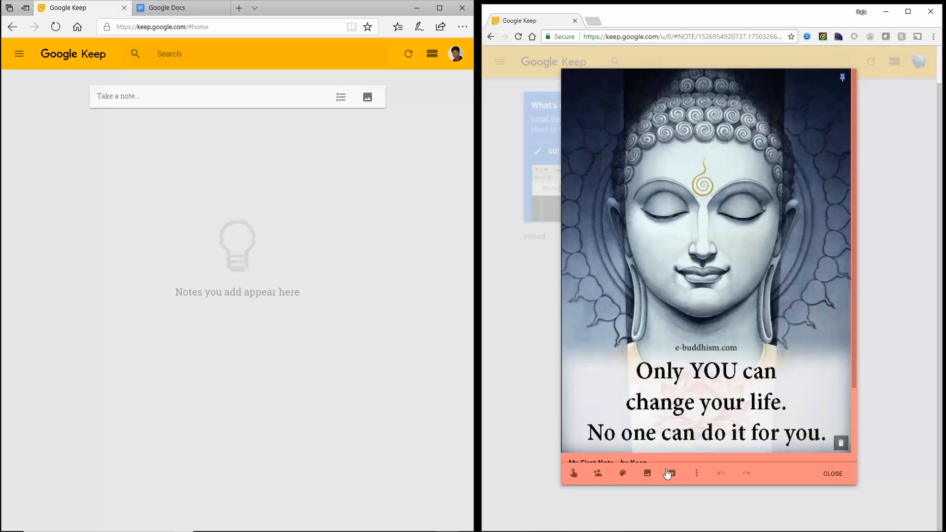
scroll(774, 394, "down", 2)
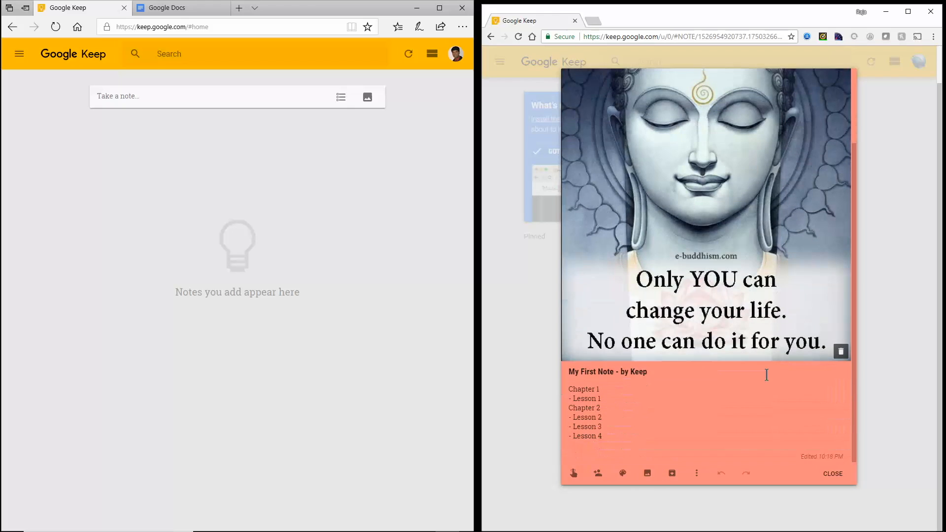
left_click(622, 433)
key("Return")
type("-")
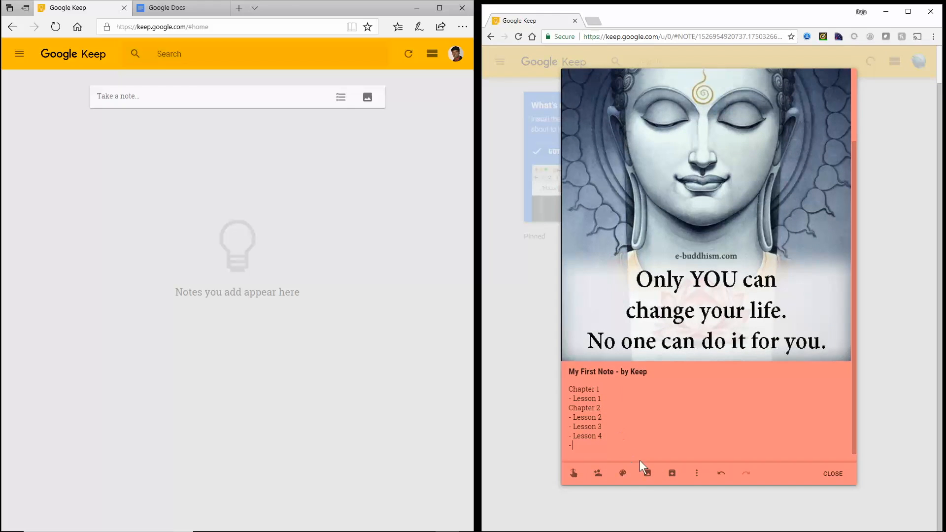
Add a drawing to the note and handwrite "Awesome" in black pen across the canvas.
left_click(696, 474)
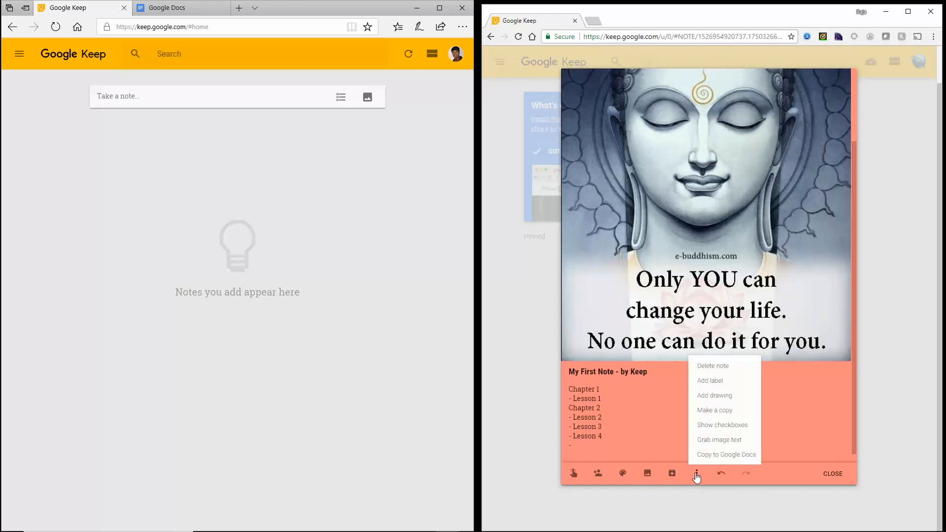
left_click(724, 394)
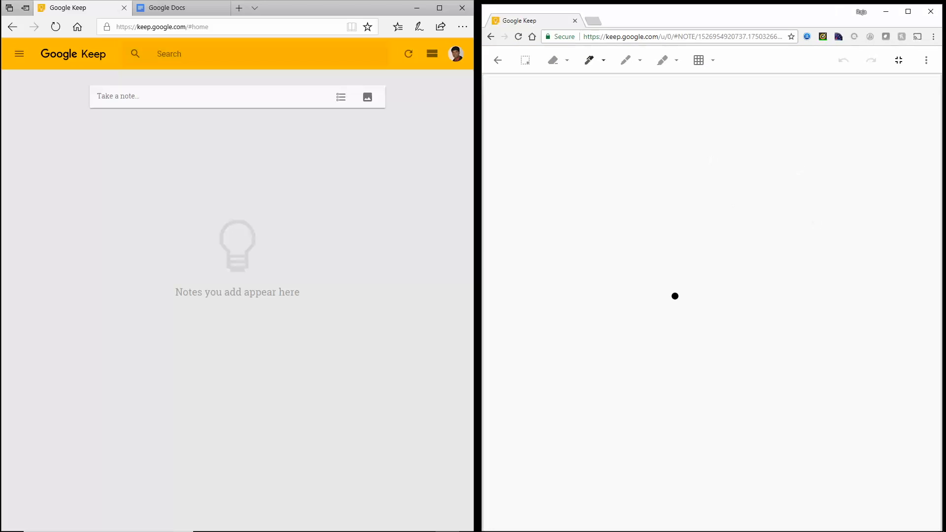
mouse_move(532, 283)
left_mouse_down()
mouse_move(577, 228)
mouse_move(540, 255)
left_mouse_up()
mouse_move(622, 262)
left_mouse_down()
mouse_move(693, 269)
mouse_move(800, 258)
left_mouse_up()
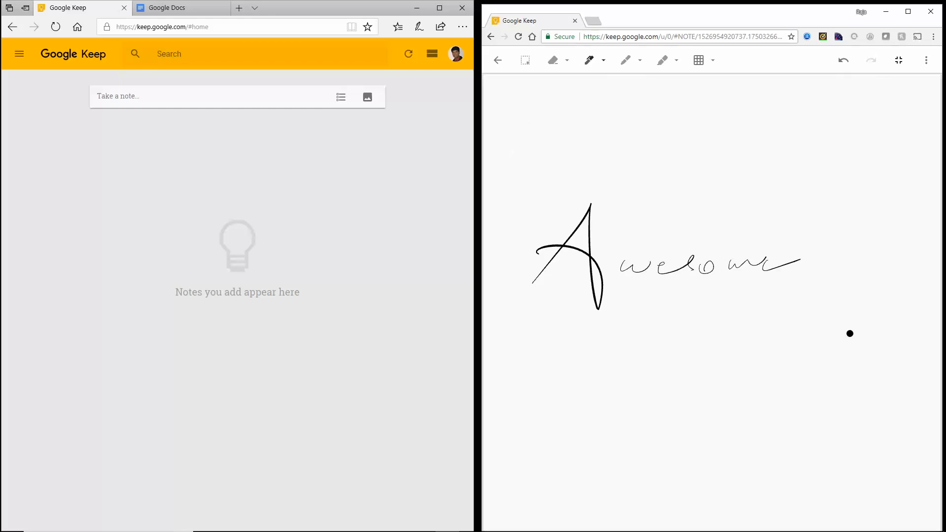
View the drawing's additional options, return to the note with the drawing kept, and close the note.
scroll(809, 459, "down", 1)
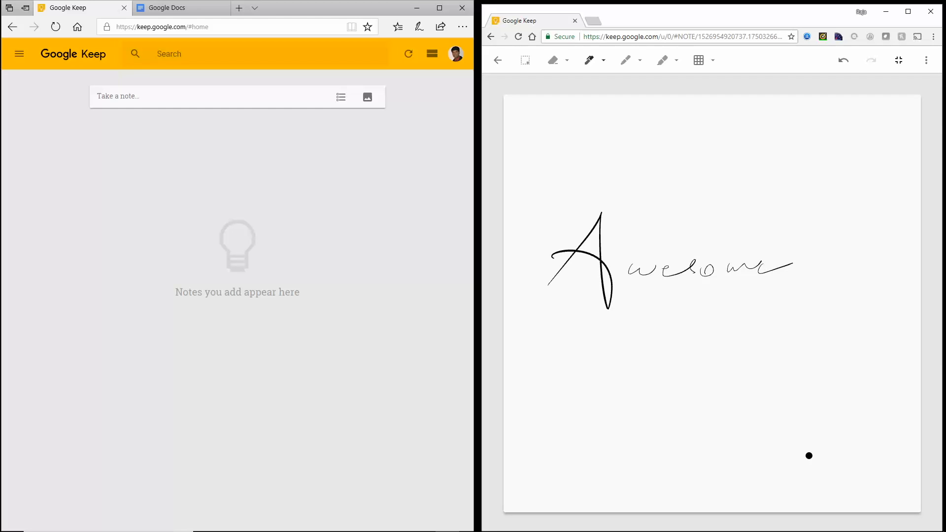
left_click(926, 60)
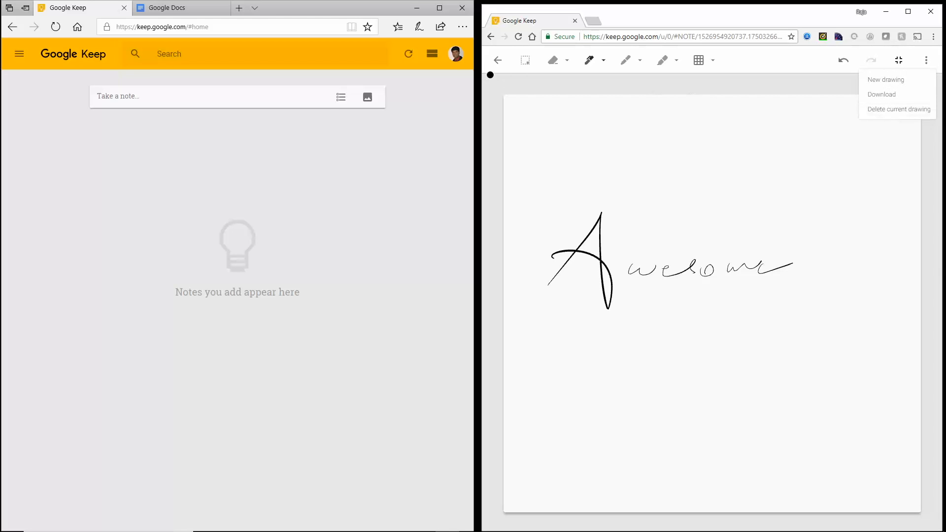
left_click(498, 62)
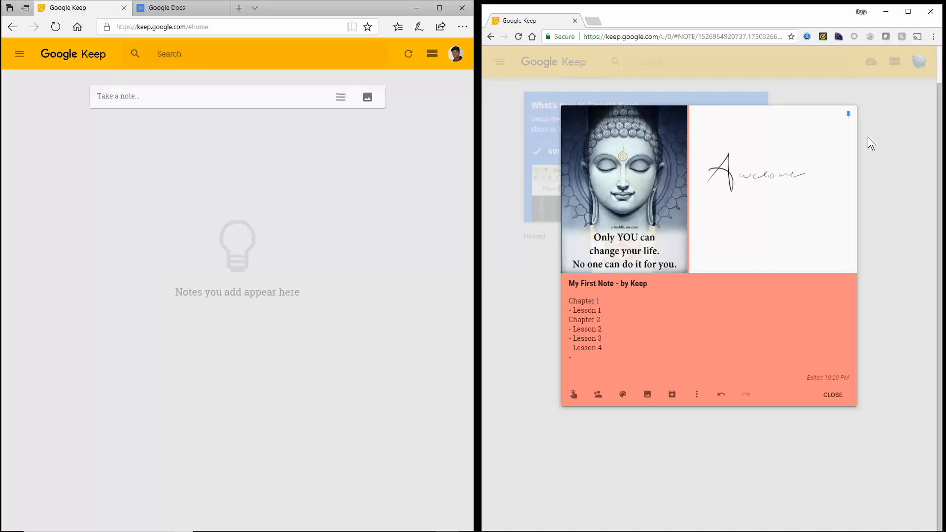
left_click(835, 396)
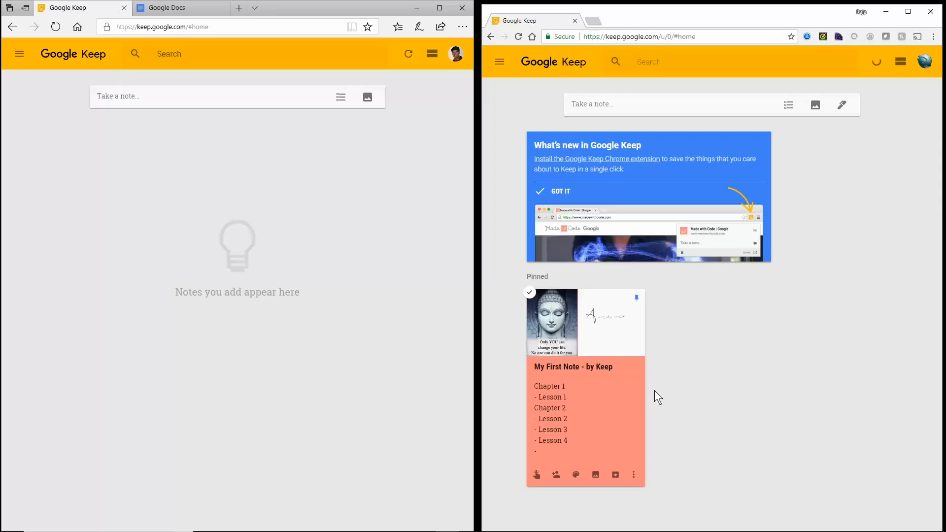
left_click(310, 304)
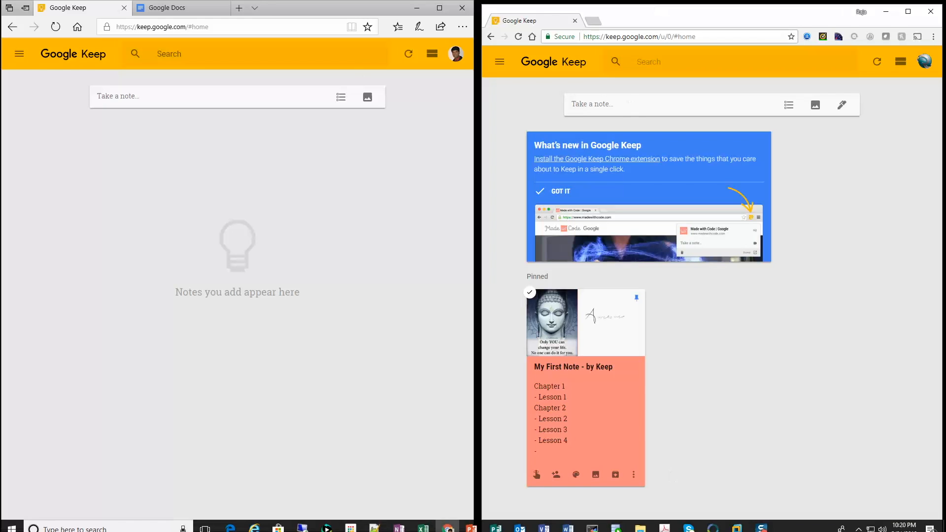
mouse_move(769, 530)
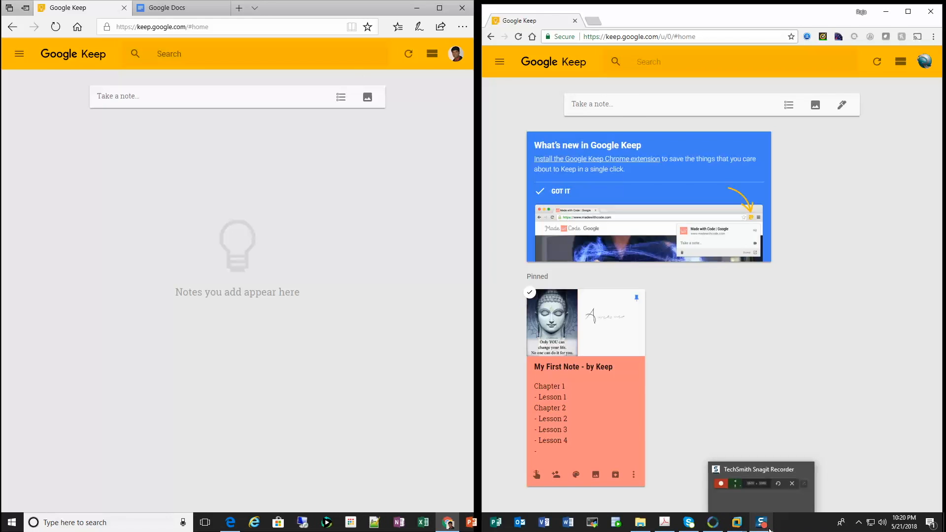